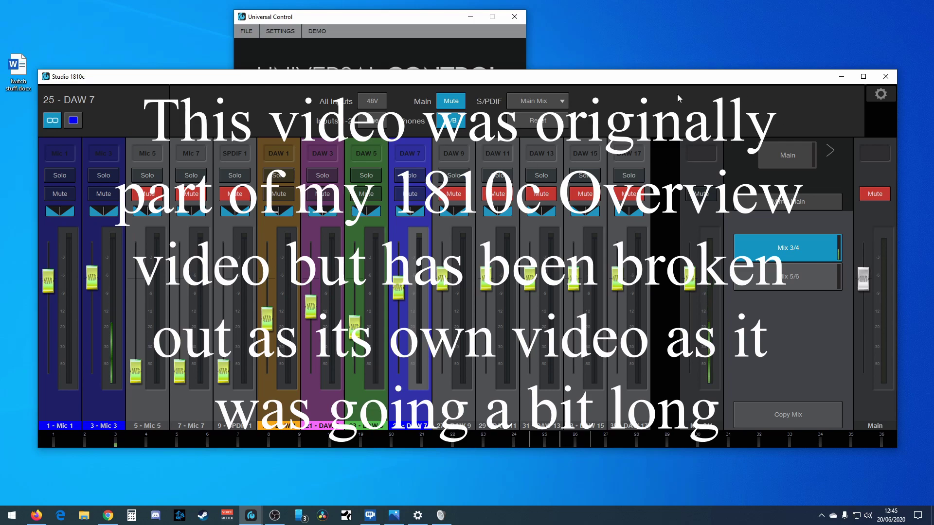
Bring Universal Control forward, review the Off, Virtual and Mix 1/2 loopback options, and keep Loopback on Virtual
left_click(408, 18)
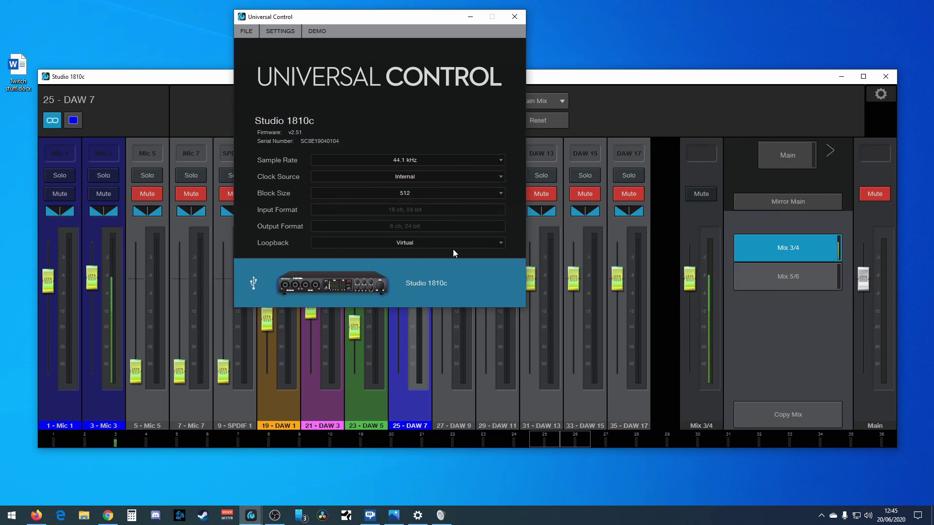
left_click(500, 243)
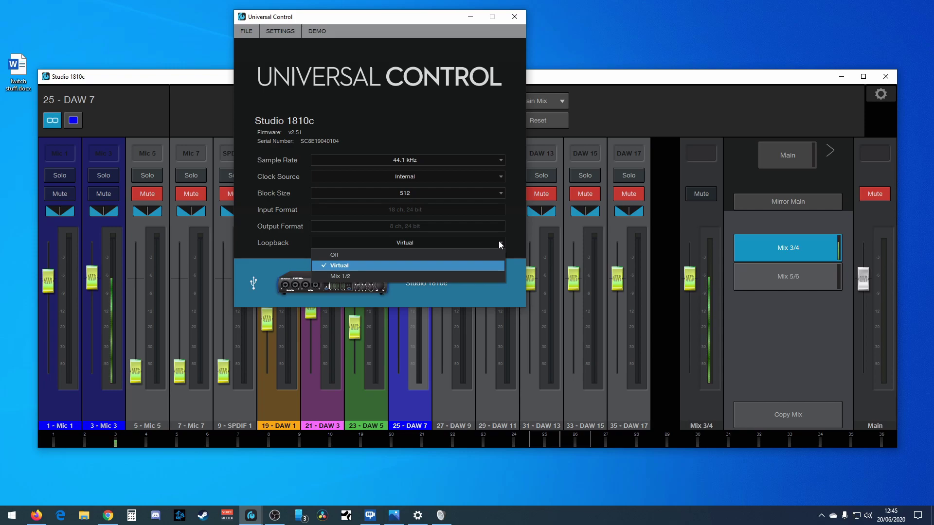
left_click(500, 243)
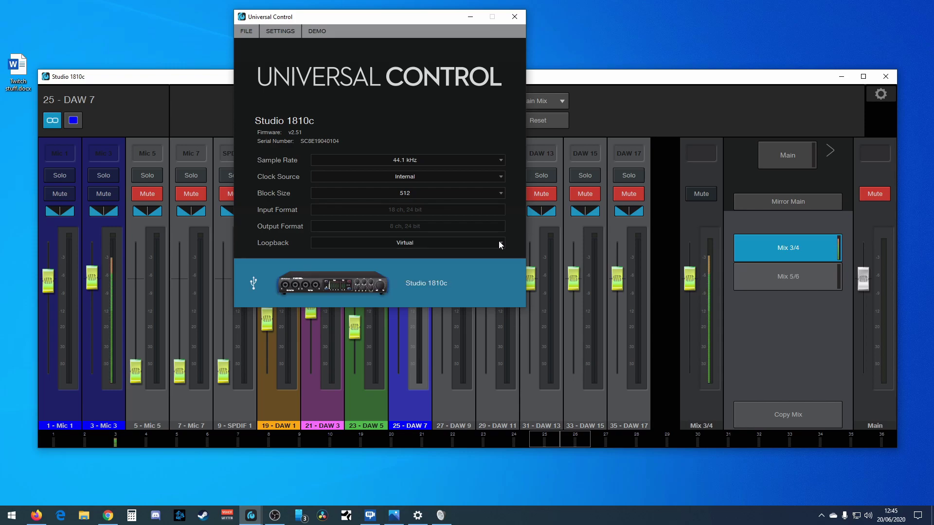
left_click(500, 243)
left_click(500, 244)
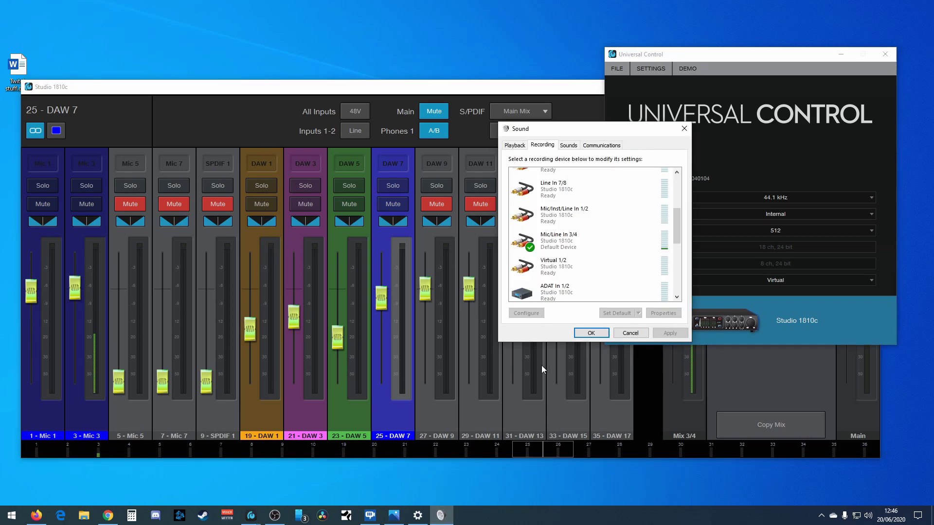
Show the Playback devices, with the Studio 1810c Main Out 1/2 as default
left_click(514, 146)
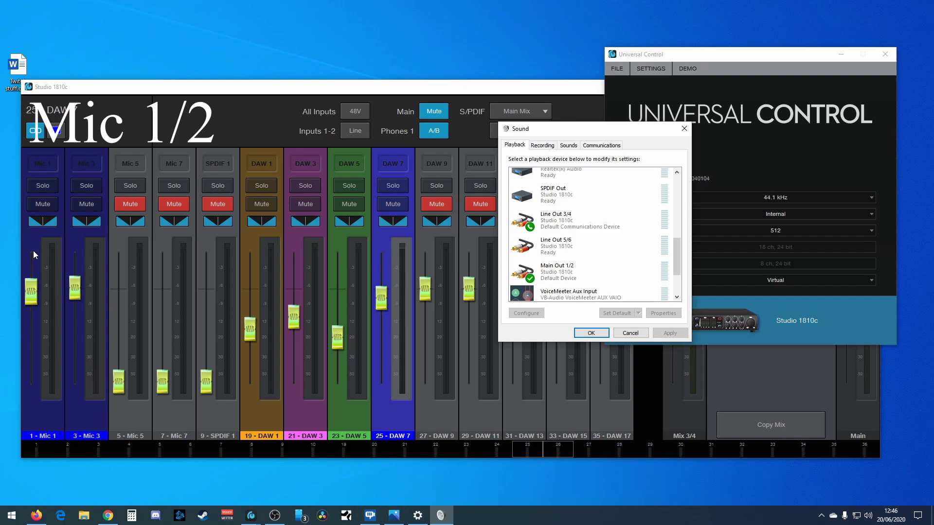
Show the Recording devices, including Virtual 1/2 and default Mic/Line In 3/4
left_click(542, 145)
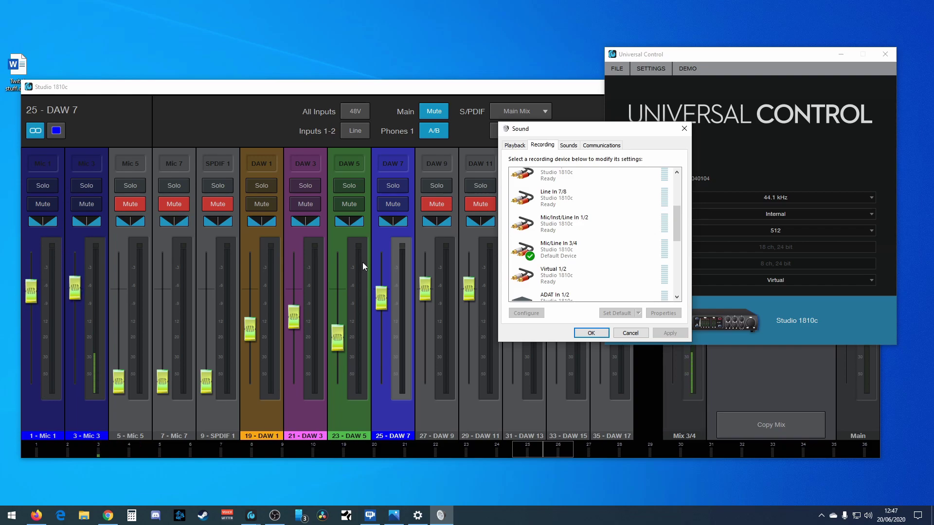
Move the Sound dialog aside and recheck the Playback and Recording devices beside the loopback setting
left_click_drag(559, 129, 362, 111)
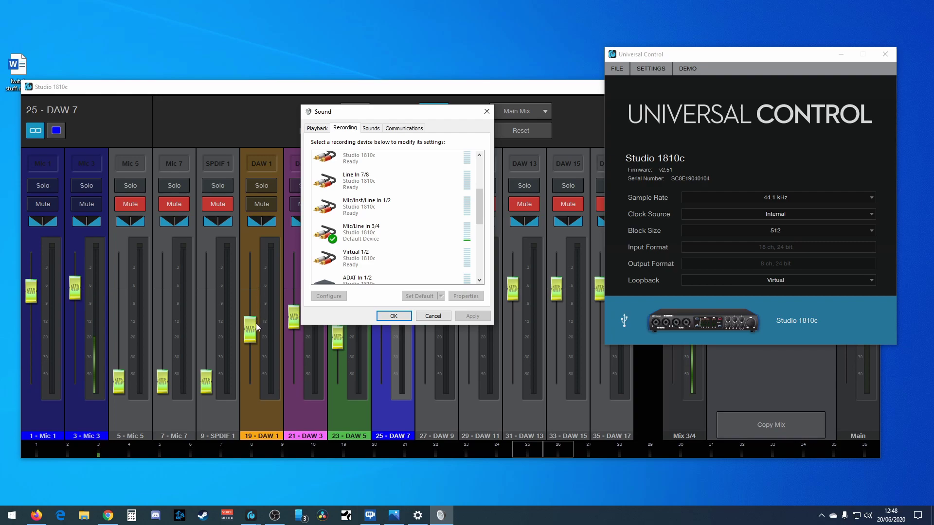
left_click(327, 127)
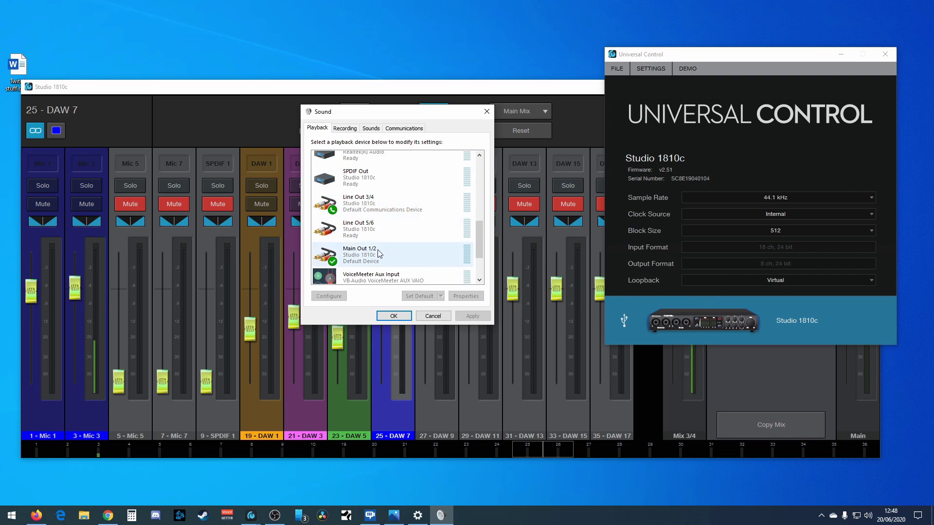
left_click(354, 128)
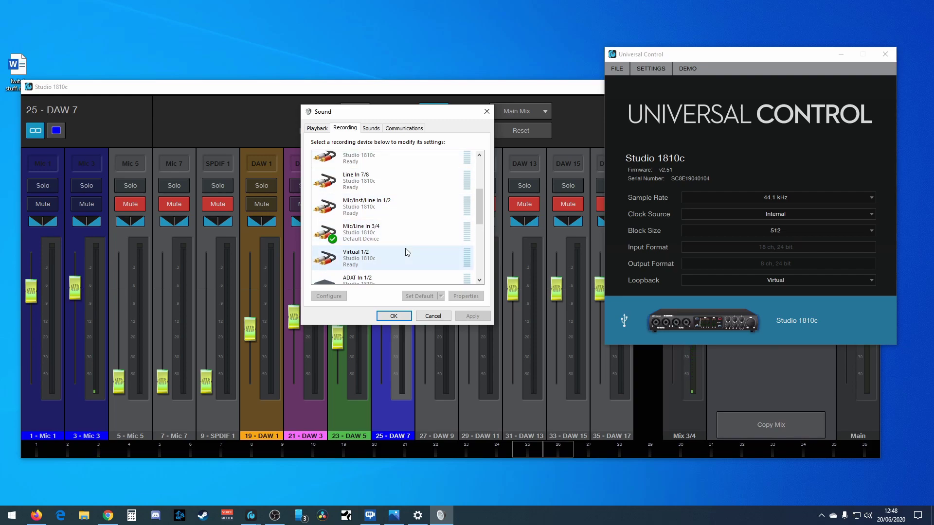
Close the Sound window and bring up the Studio 1810c mixer on the Main mix, repositioning it
left_click(404, 317)
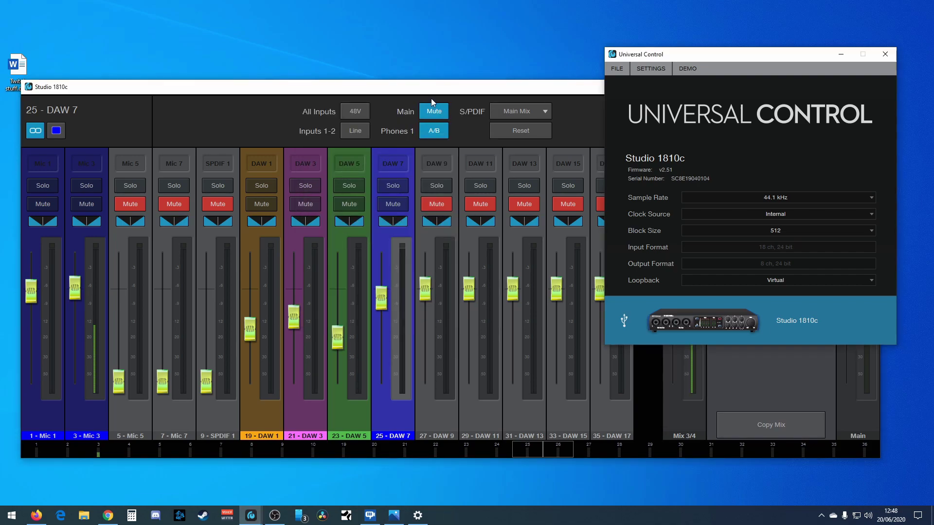
left_click_drag(416, 93, 420, 86)
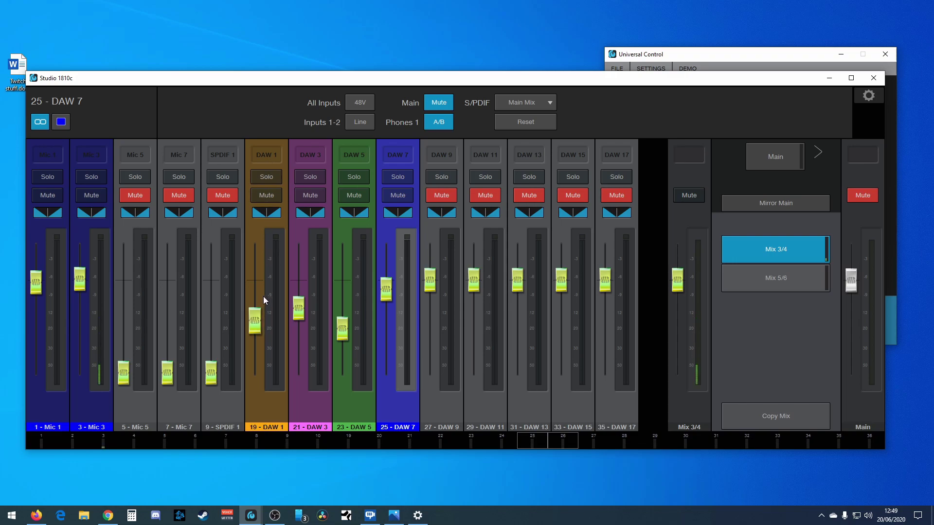
left_click(768, 165)
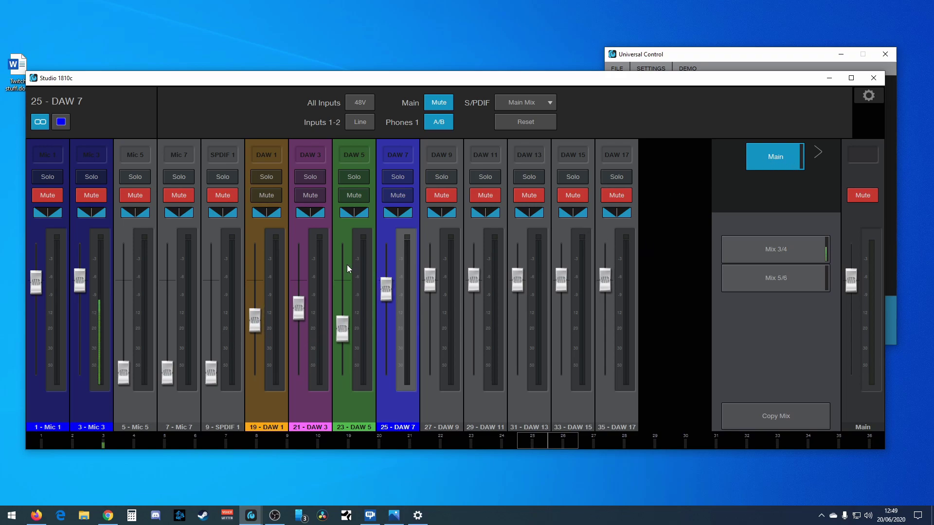
scroll(358, 262, "down", 1)
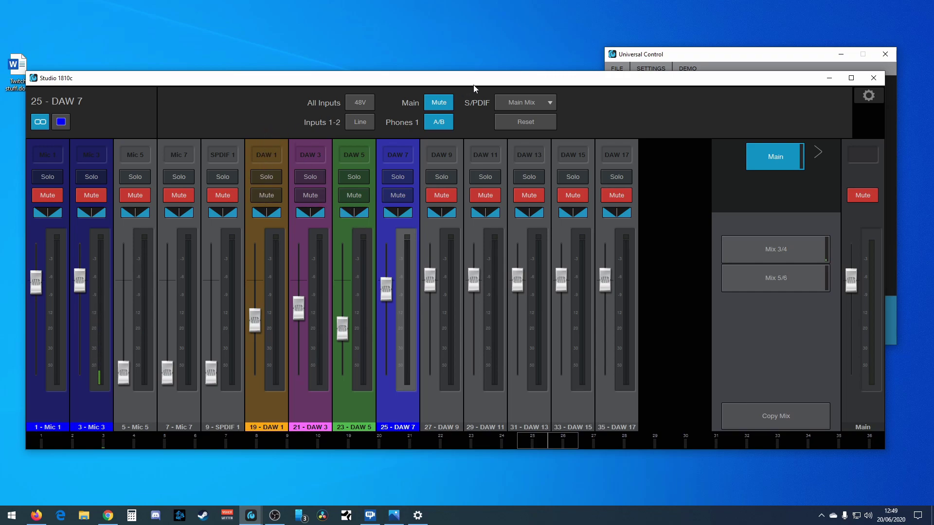
mouse_move(474, 85)
left_mouse_down()
mouse_move(424, 98)
mouse_move(461, 96)
left_mouse_up()
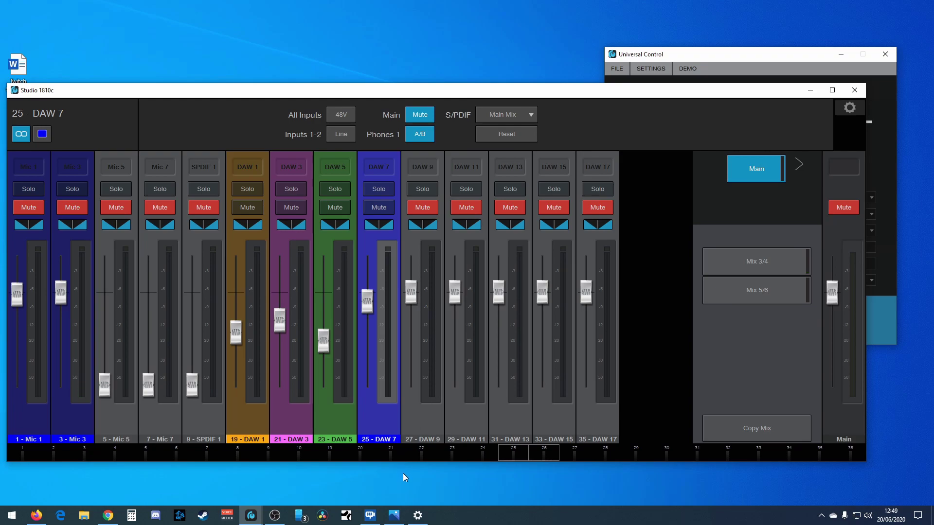
left_click(419, 520)
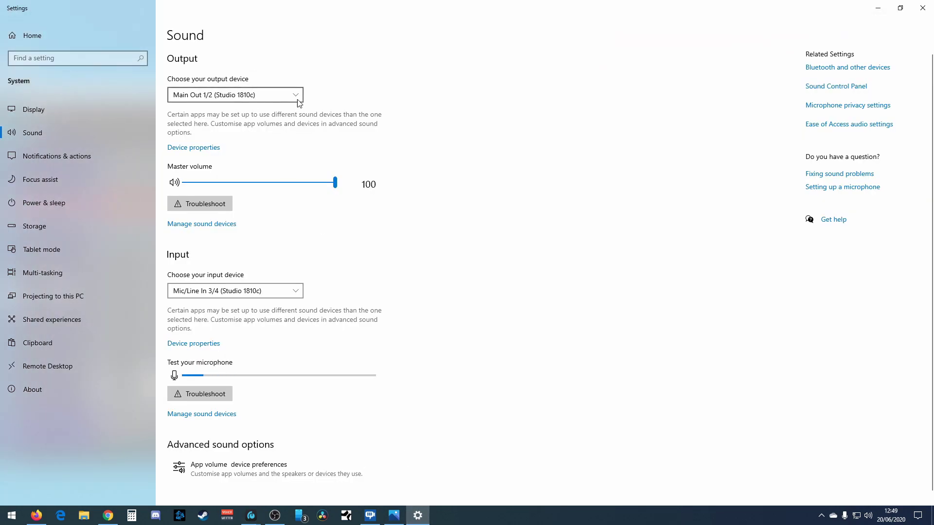
left_click(878, 8)
left_click_drag(368, 102, 420, 85)
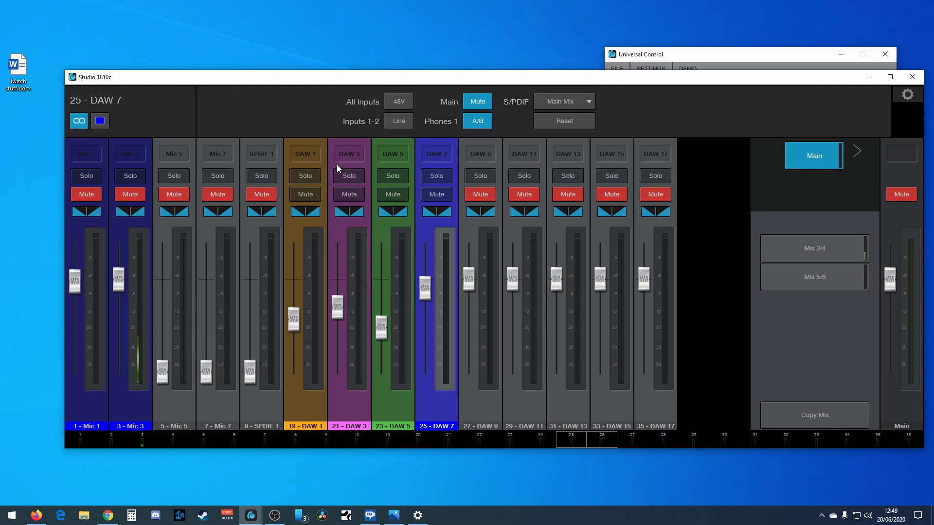
left_click_drag(391, 79, 385, 79)
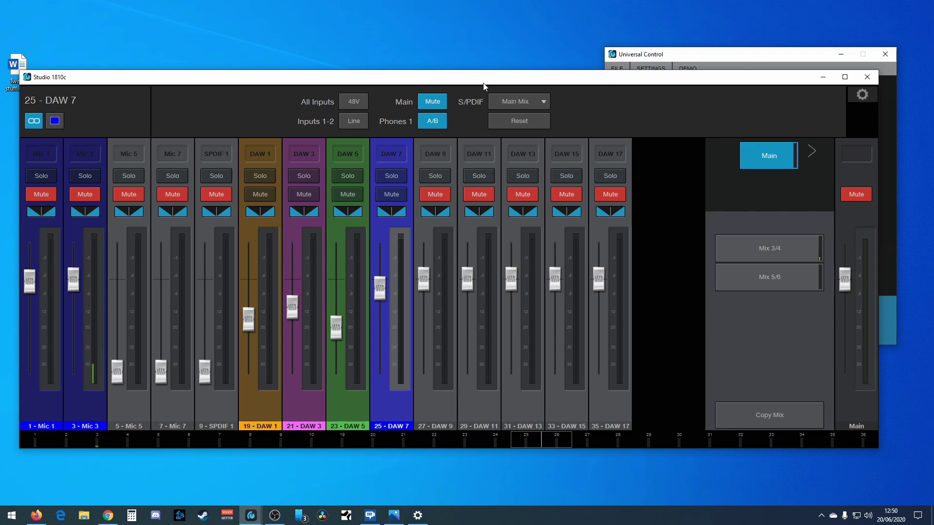
left_click_drag(458, 92, 462, 91)
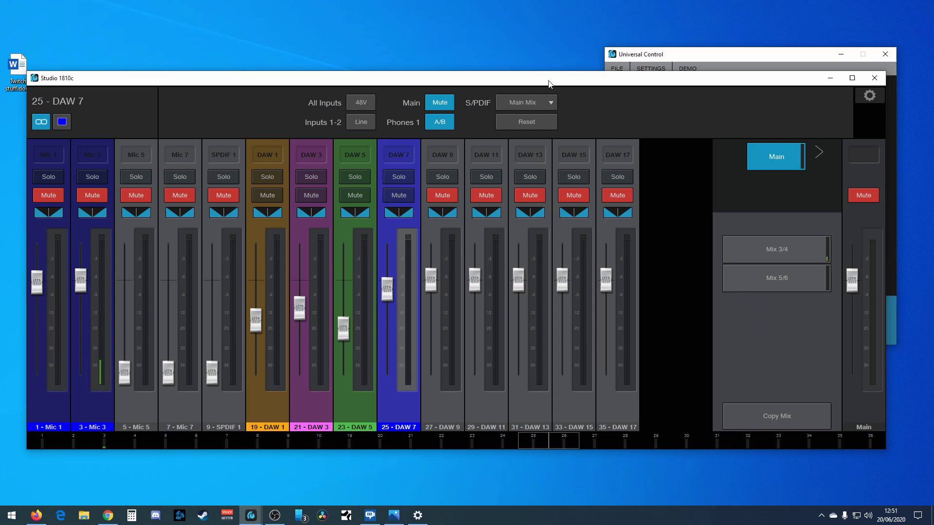
Lower the mixer, check the device settings showing Loopback on Virtual, then minimise that window
left_click_drag(548, 79, 555, 106)
left_click(718, 72)
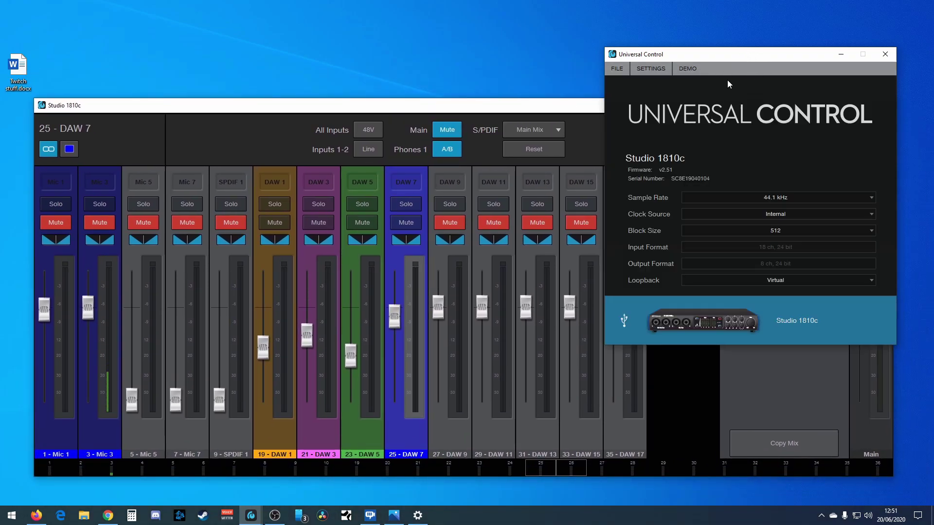
left_click_drag(725, 59, 470, 46)
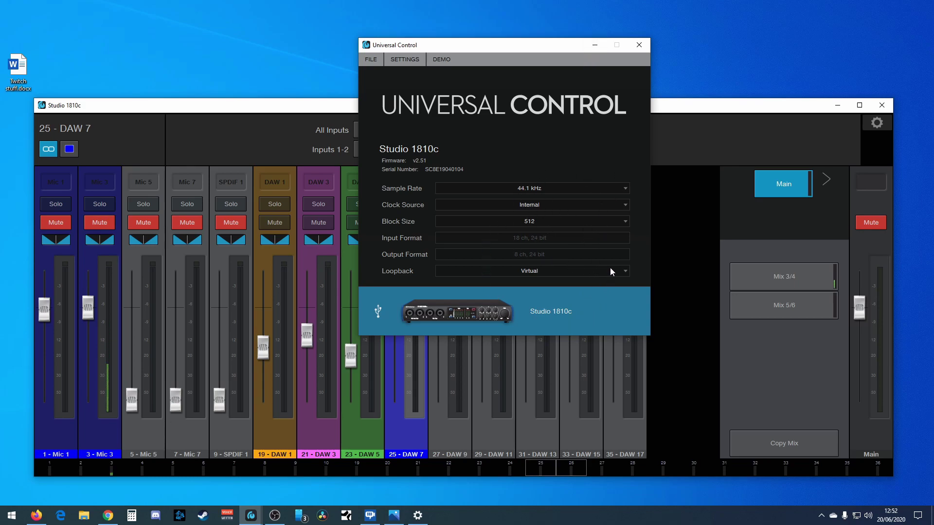
left_click(594, 45)
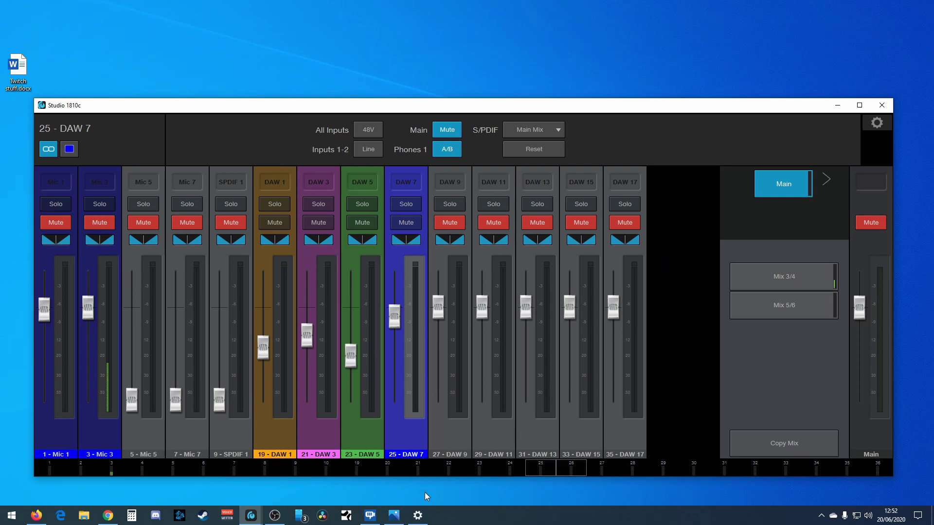
left_click(419, 515)
left_click(419, 516)
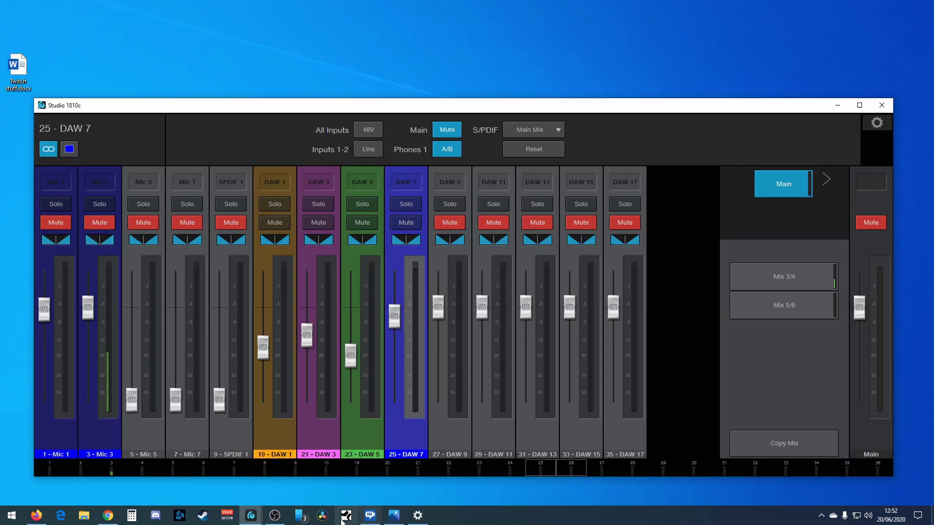
left_click(299, 516)
left_click(622, 273)
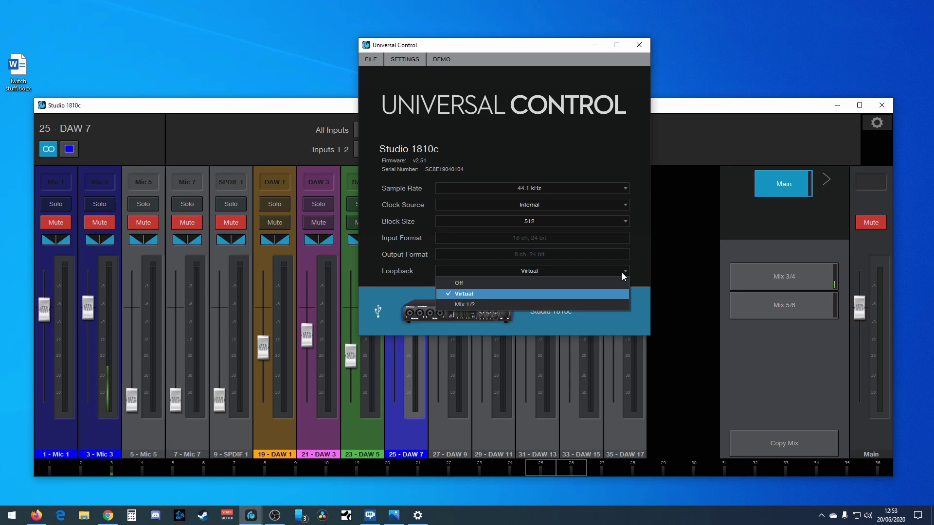
left_click(622, 273)
left_click(624, 272)
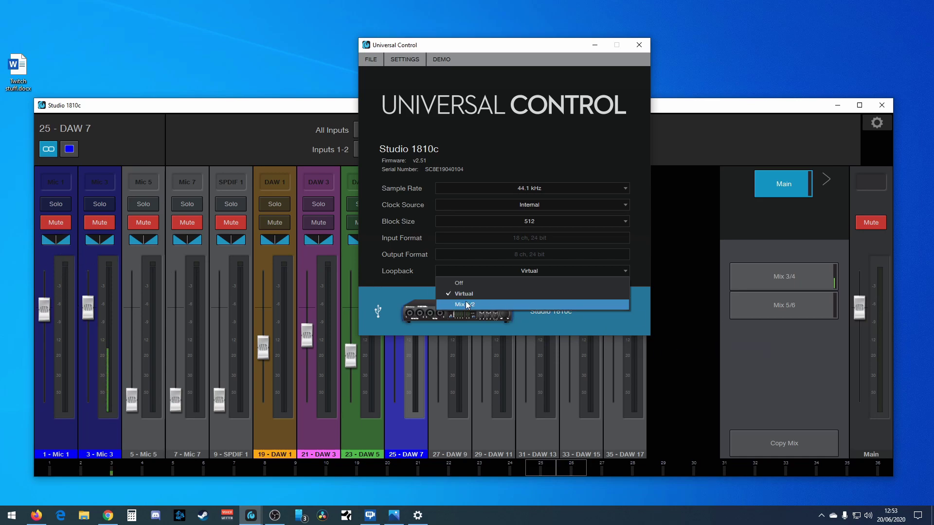
left_click(611, 334)
left_click(594, 44)
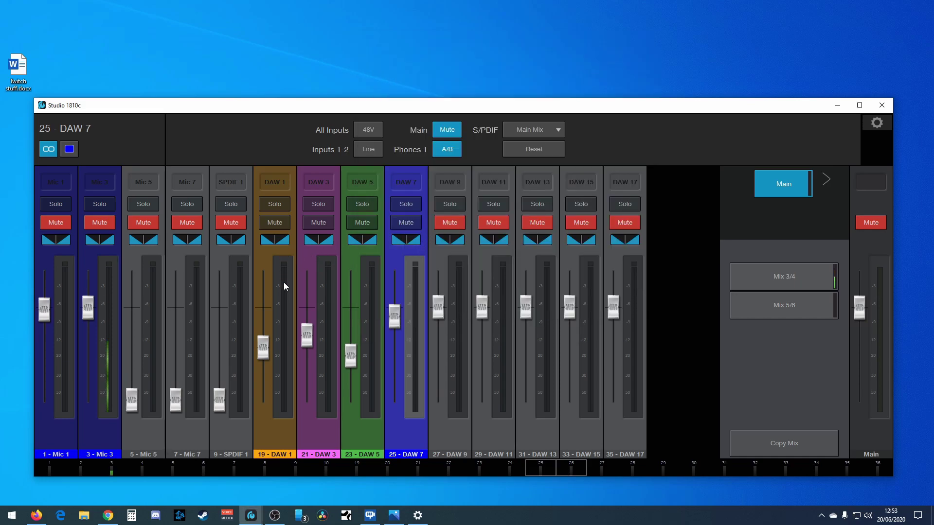